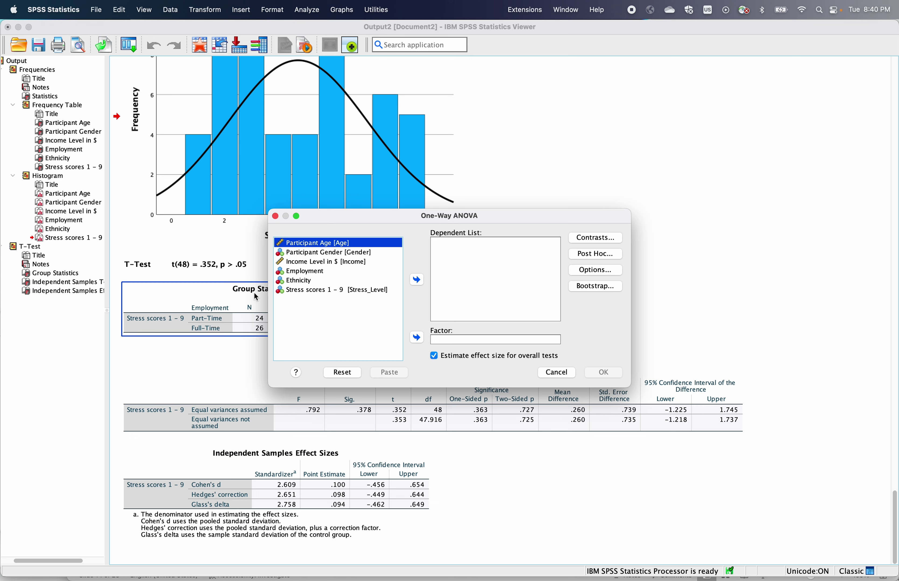
Assign Stress scores 1 – 9 as the dependent variable and Ethnicity as the factor for the one-way ANOVA
{"action": "left_click", "coordinate": [318, 291]}
{"action": "left_click", "coordinate": [418, 280]}
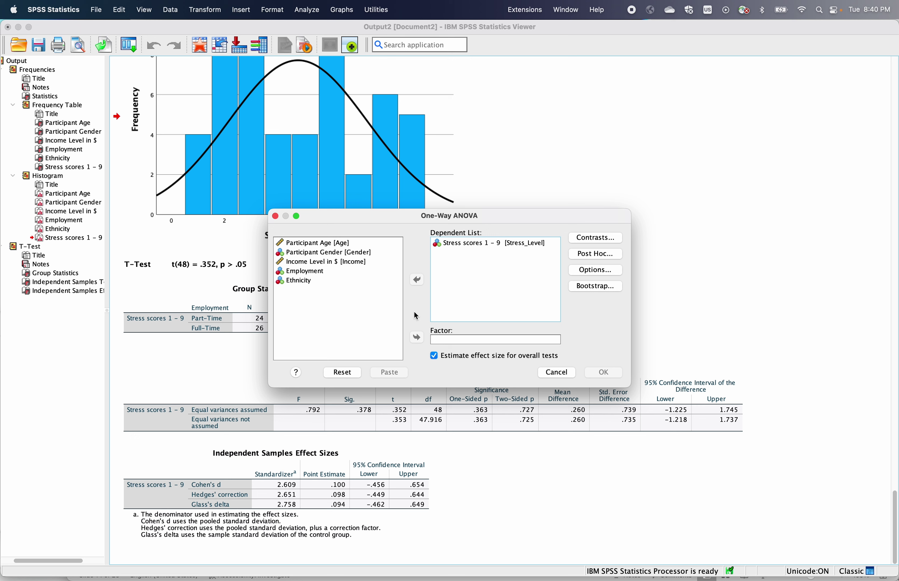
{"action": "left_click", "coordinate": [283, 282]}
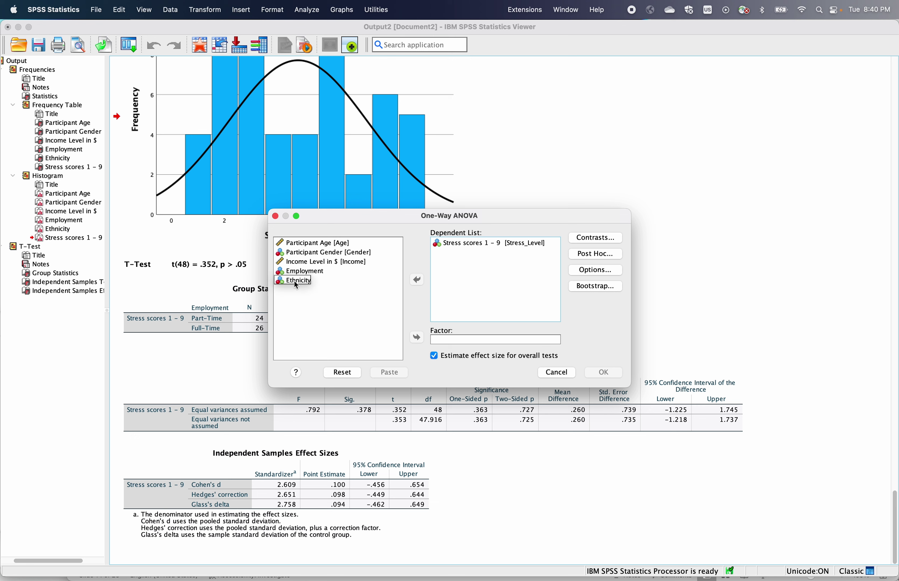
{"action": "left_click", "coordinate": [310, 284]}
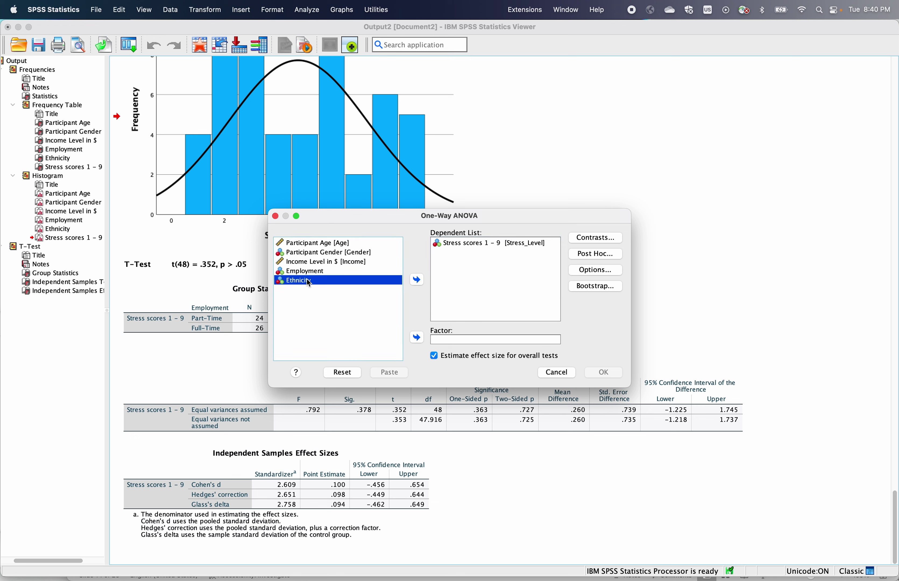
{"action": "left_click", "coordinate": [417, 337]}
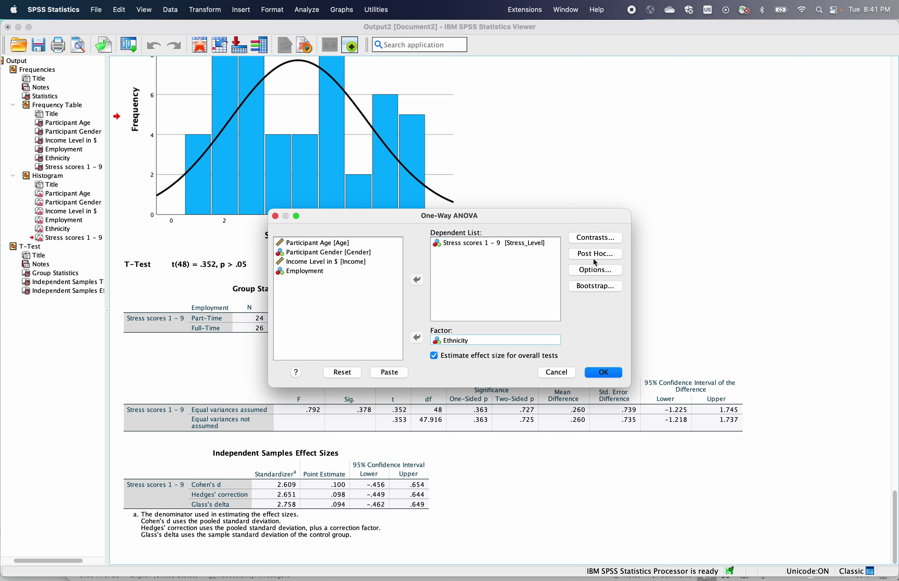
Enable the Bonferroni post hoc multiple comparison test for the one-way ANOVA
{"action": "left_click", "coordinate": [584, 256]}
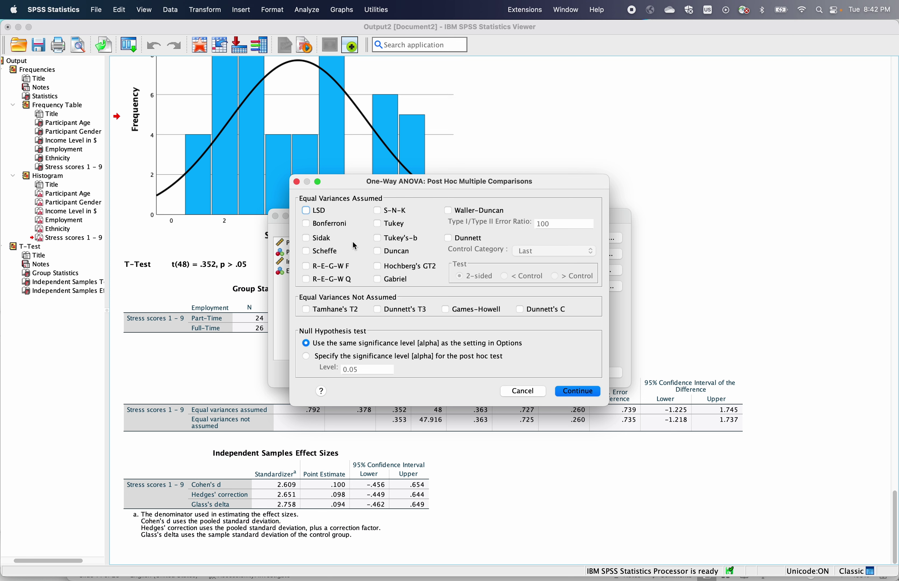
{"action": "left_click", "coordinate": [319, 224]}
{"action": "left_click_drag", "start_coordinate": [473, 180], "coordinate": [481, 301]}
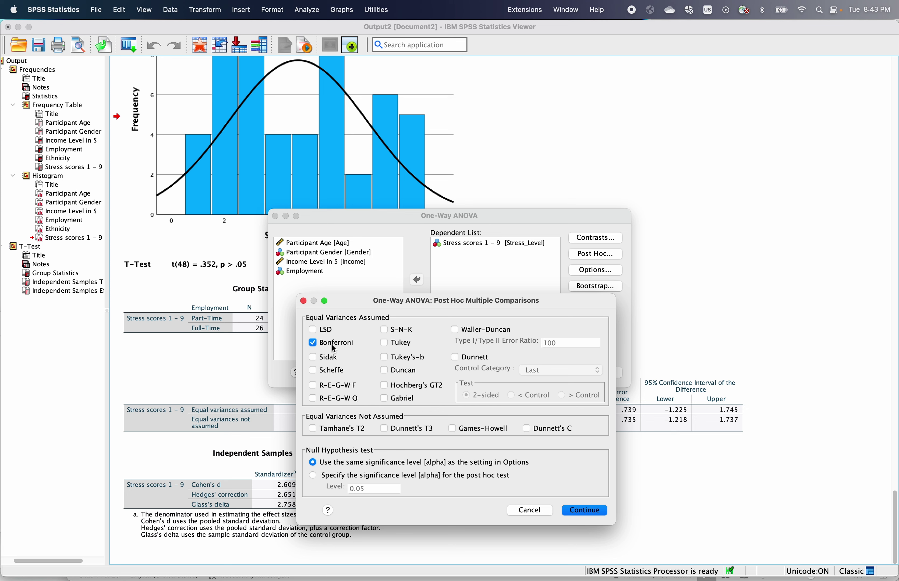
{"action": "left_click", "coordinate": [583, 510]}
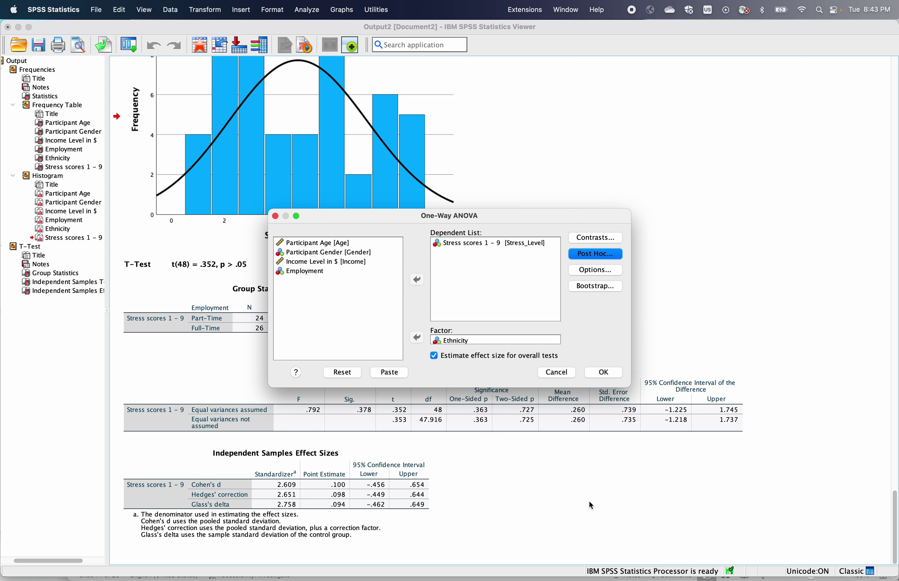
Include descriptive statistics and the homogeneity of variance test, and run the one-way ANOVA
{"action": "left_click", "coordinate": [591, 272]}
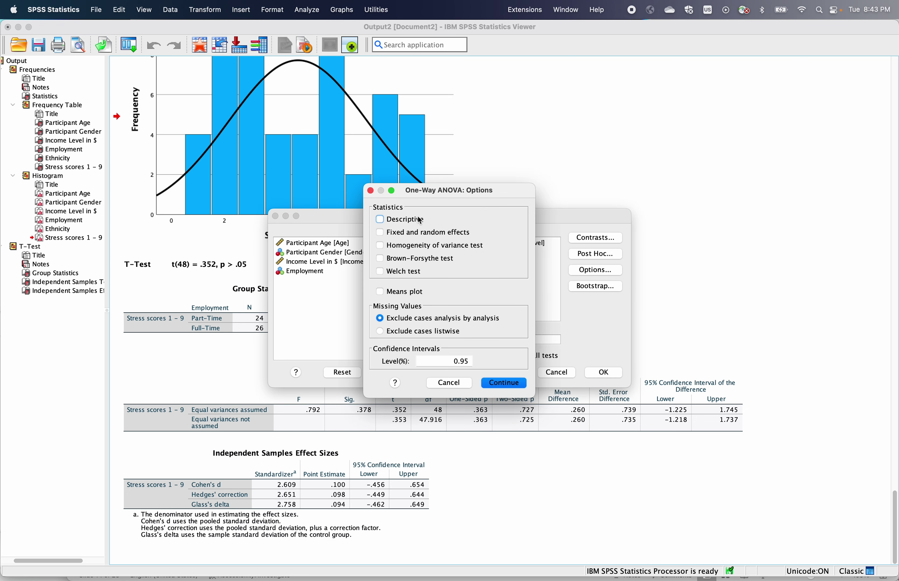
{"action": "left_click", "coordinate": [380, 220]}
{"action": "left_click", "coordinate": [401, 246]}
{"action": "left_click", "coordinate": [506, 385]}
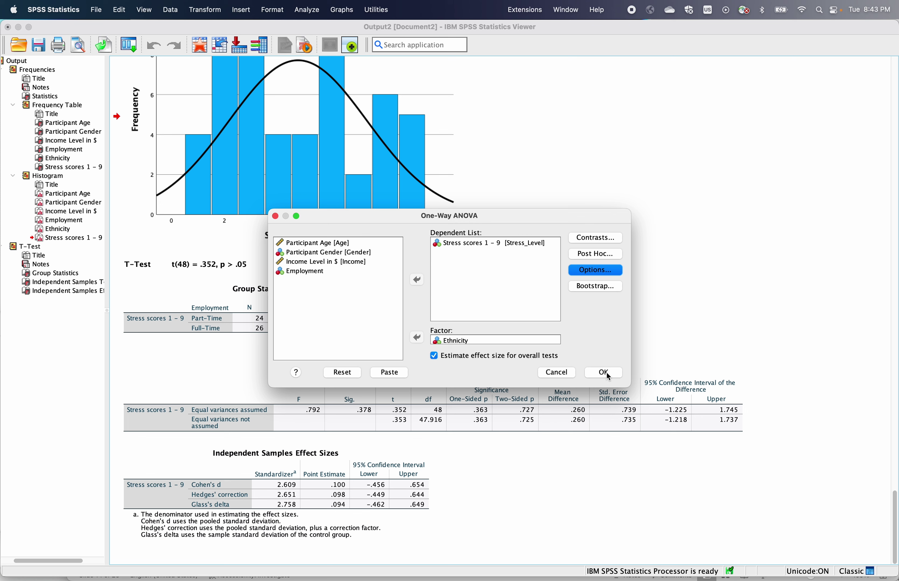
{"action": "left_click", "coordinate": [604, 372]}
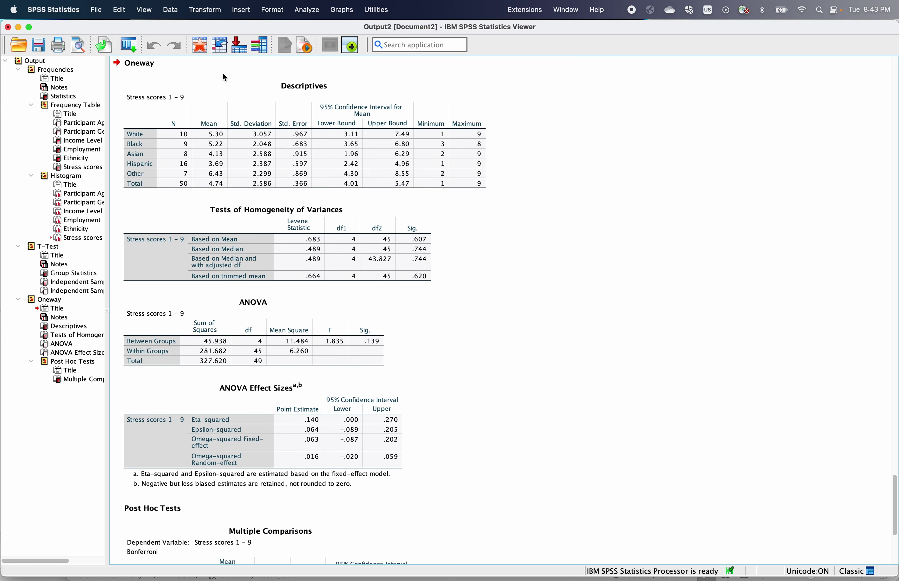
Retitle the ANOVA output table as "ANOVA - Omnibus"
{"action": "left_click", "coordinate": [194, 428]}
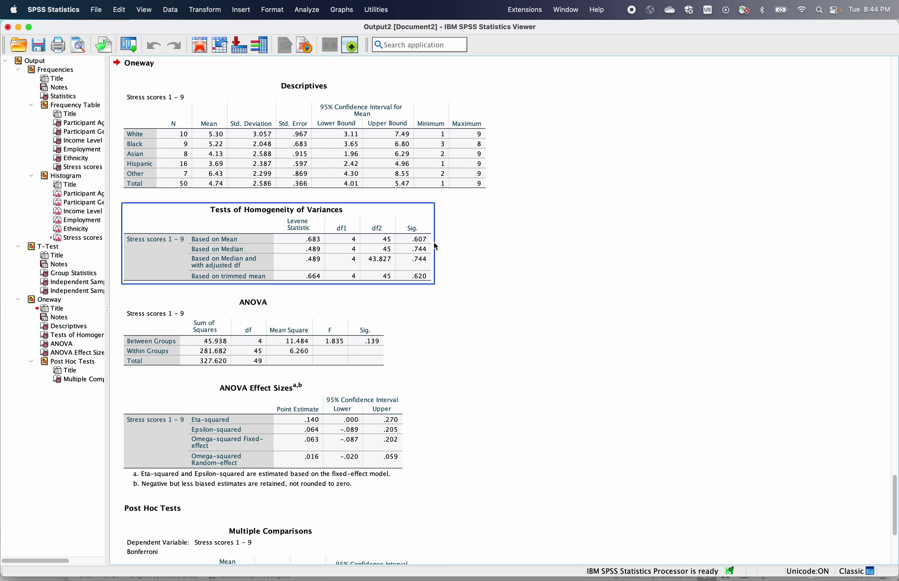
{"action": "scroll", "coordinate": [431, 384], "scroll_direction": "down", "scroll_amount": 2}
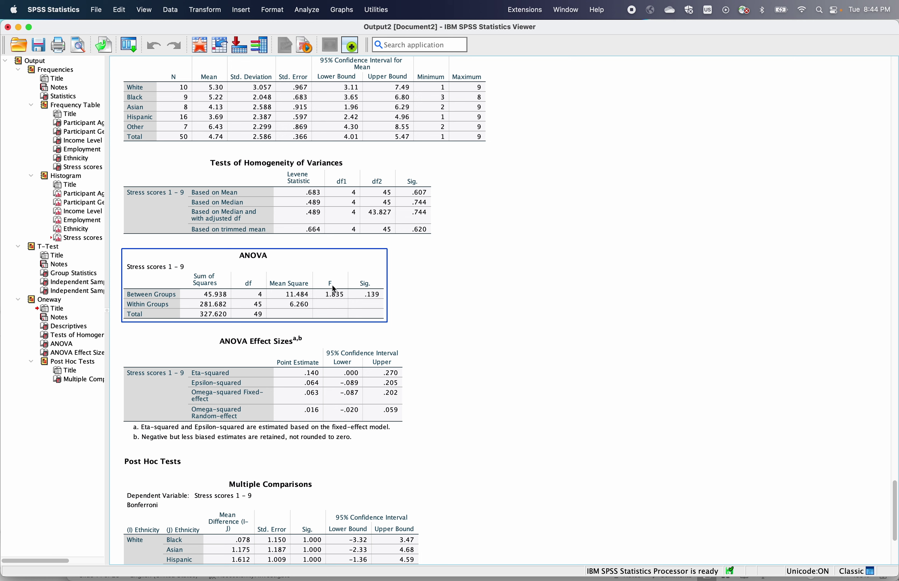
{"action": "double_click", "coordinate": [257, 259]}
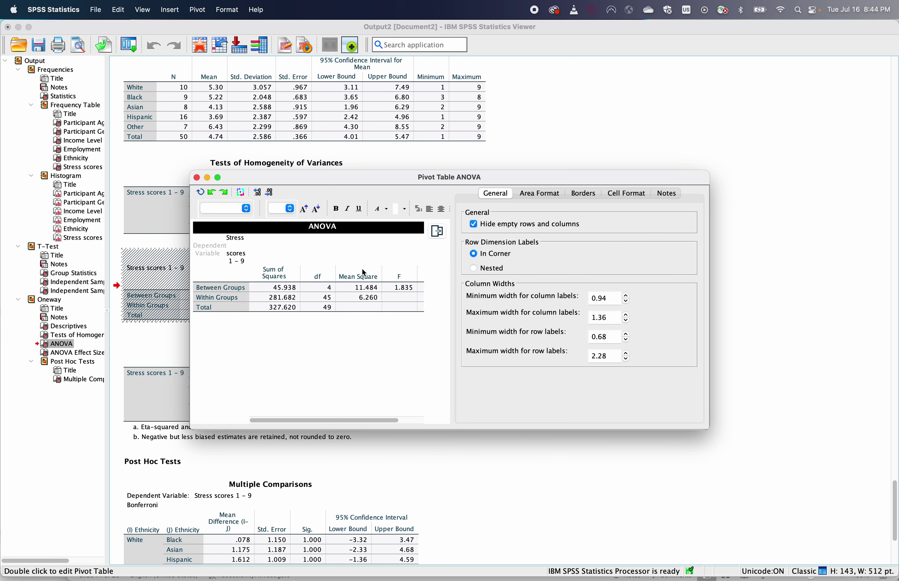
{"action": "double_click", "coordinate": [333, 229]}
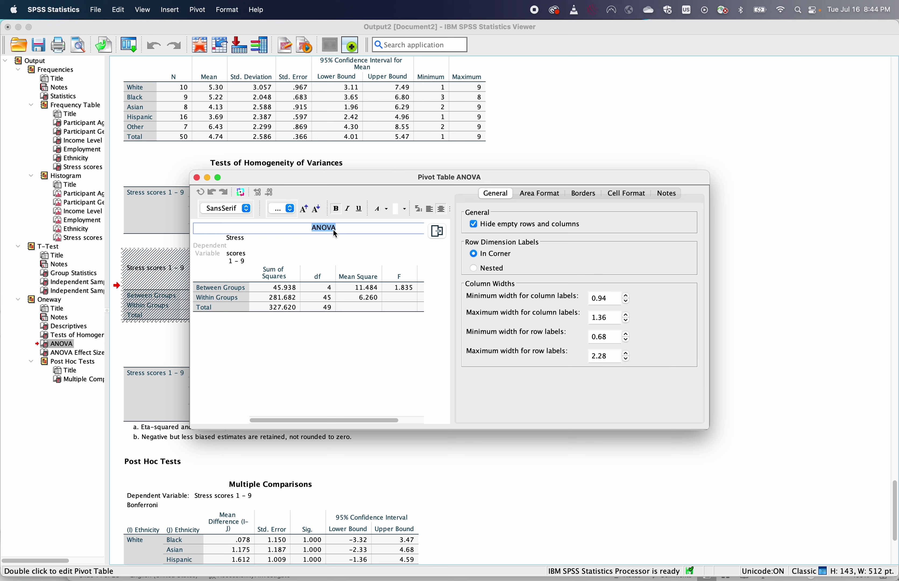
{"action": "left_click", "coordinate": [340, 229]}
{"action": "type", "text": "- Omnibus"}
{"action": "left_click", "coordinate": [197, 177]}
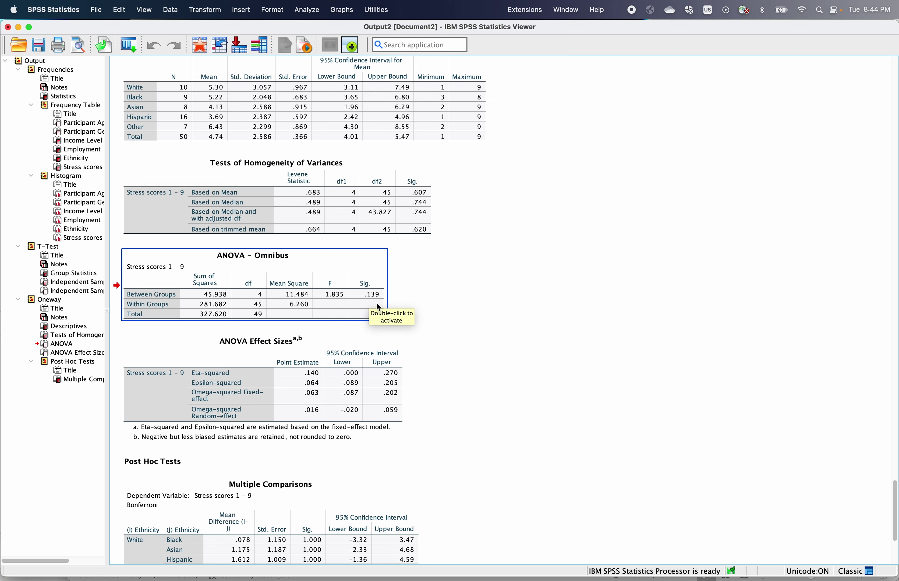
Examine the omnibus ANOVA table, the effect sizes and the Bonferroni multiple comparisons in the output
{"action": "left_click", "coordinate": [293, 326]}
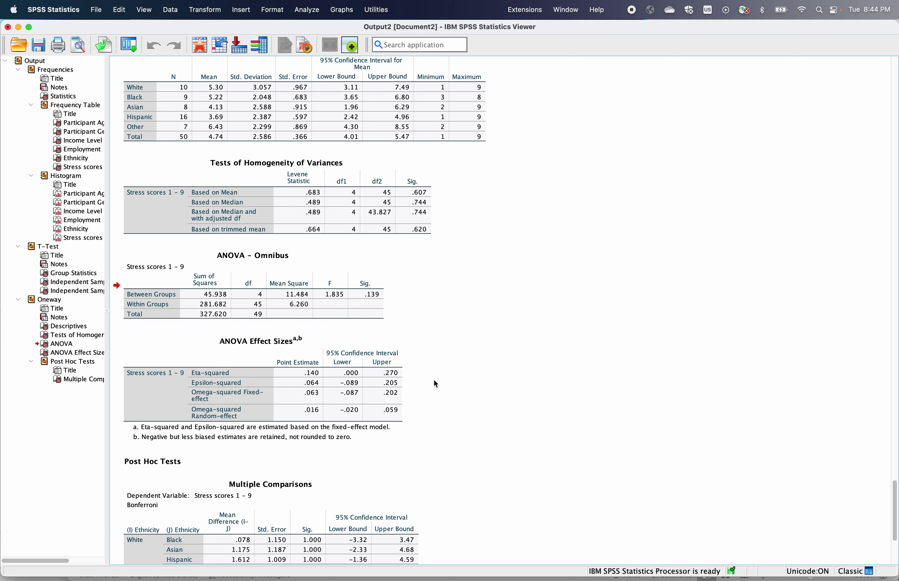
{"action": "left_click", "coordinate": [293, 320]}
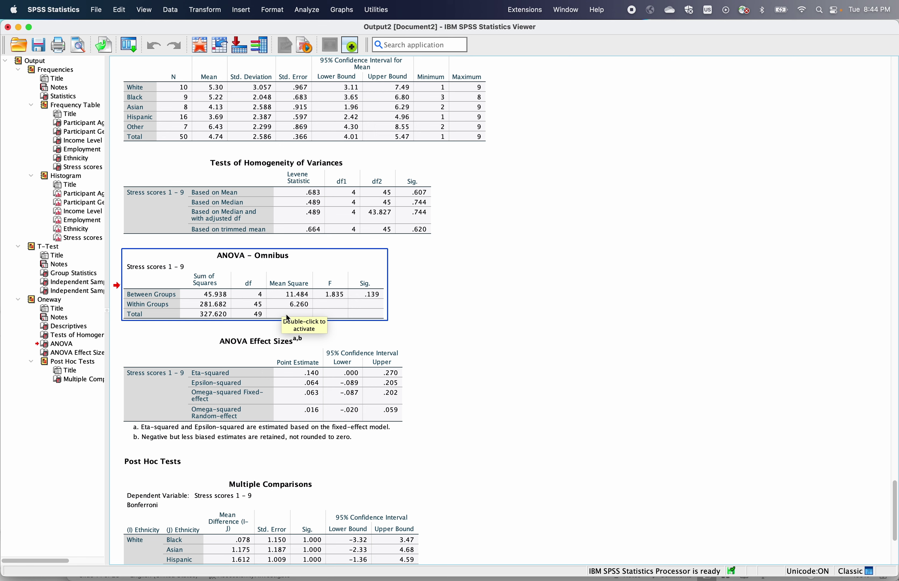
{"action": "left_click", "coordinate": [340, 372]}
{"action": "scroll", "coordinate": [338, 366], "scroll_direction": "down", "scroll_amount": 5}
{"action": "left_click", "coordinate": [354, 395]}
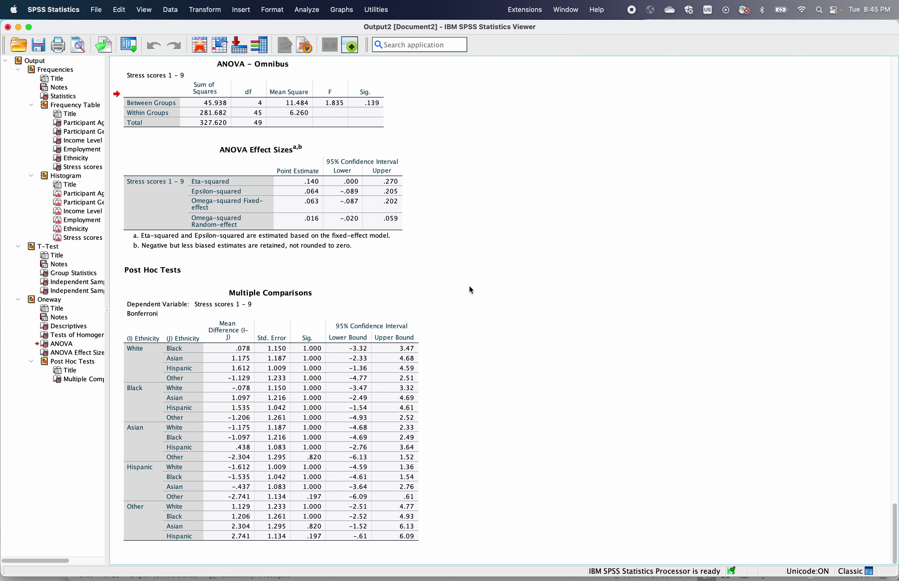
Run a two-tailed bivariate Pearson correlation between Income Level in $ and Stress scores 1 – 9
{"action": "left_click", "coordinate": [307, 11]}
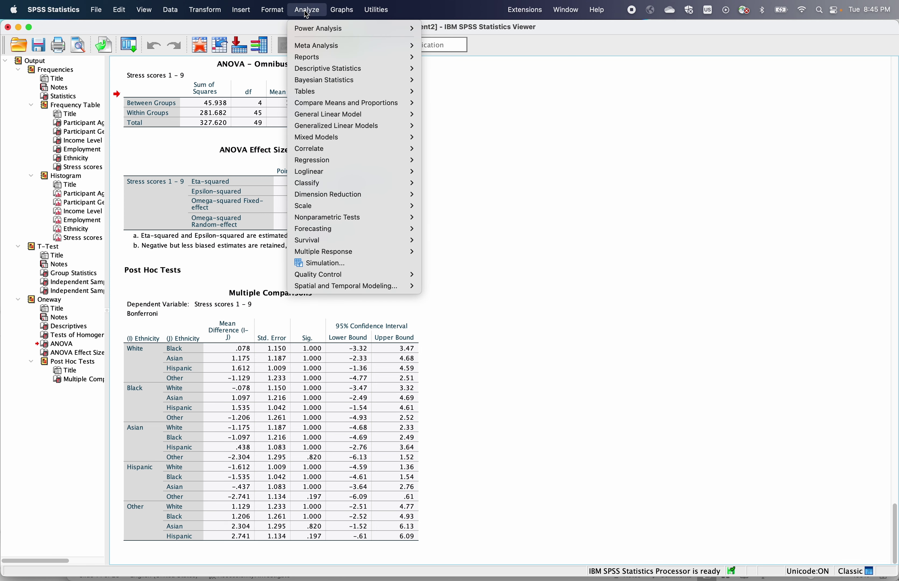
{"action": "mouse_move", "coordinate": [331, 152]}
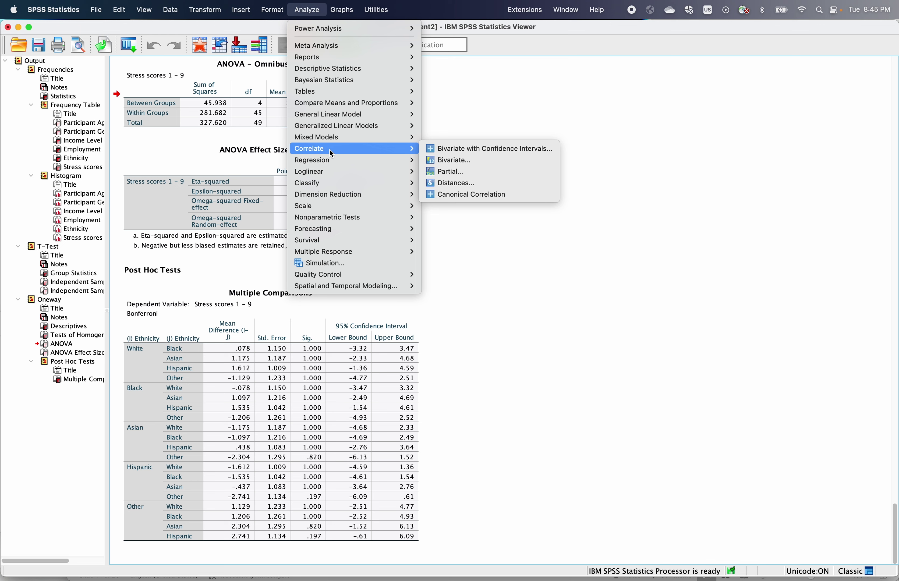
{"action": "left_click", "coordinate": [467, 162]}
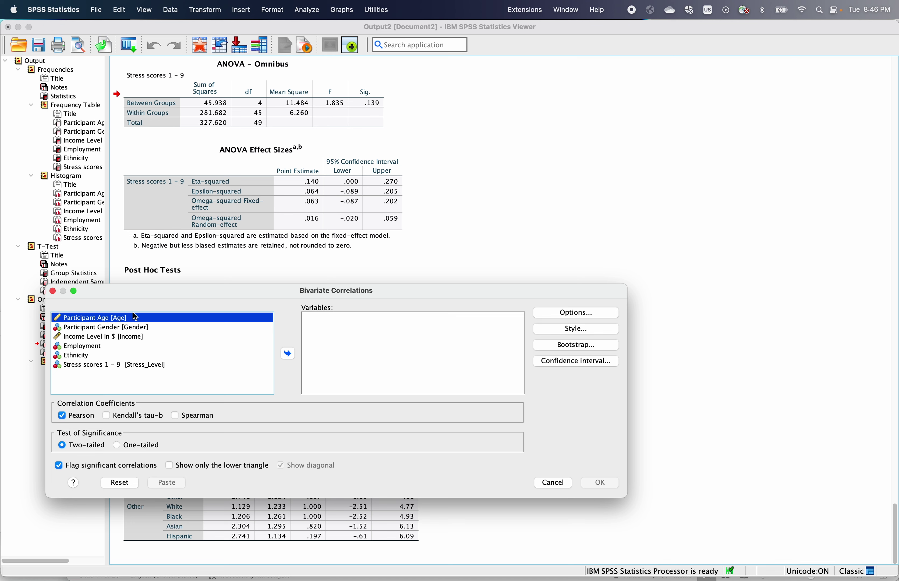
{"action": "left_click_drag", "start_coordinate": [193, 291], "coordinate": [407, 239]}
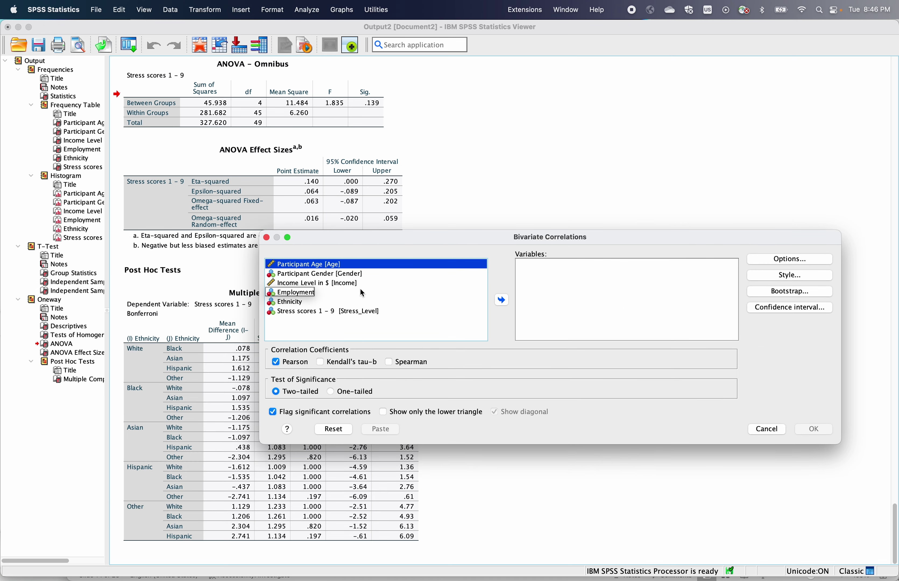
{"action": "left_click", "coordinate": [278, 284]}
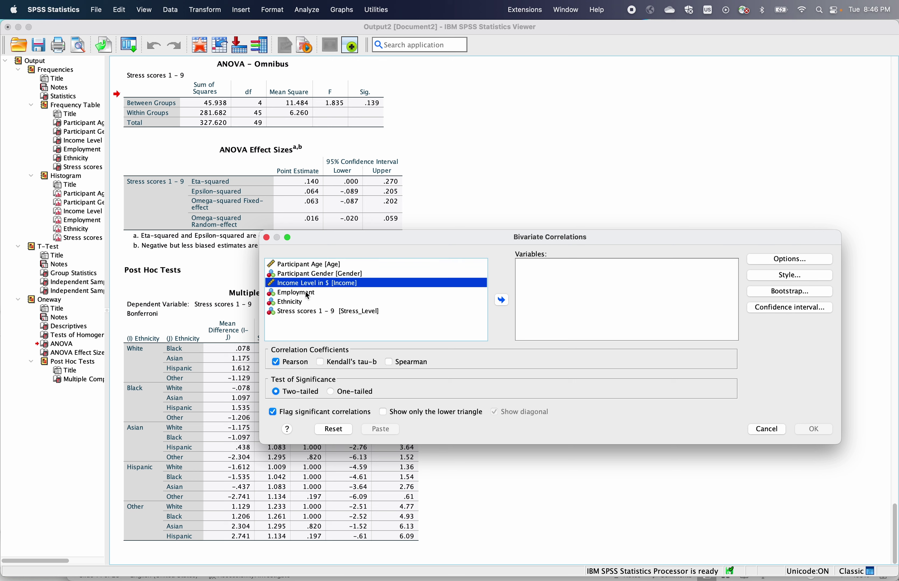
{"action": "left_click", "coordinate": [292, 312], "text": "super"}
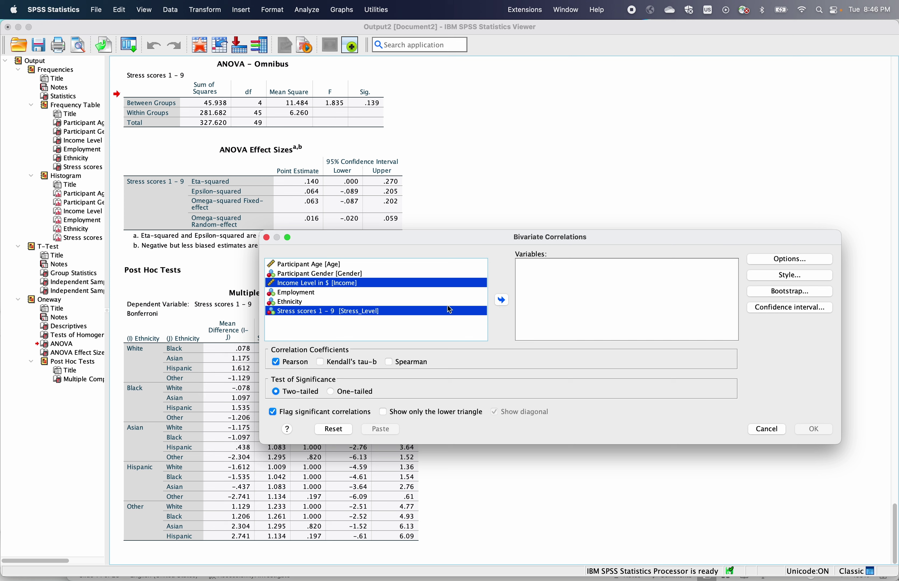
{"action": "left_click", "coordinate": [502, 300]}
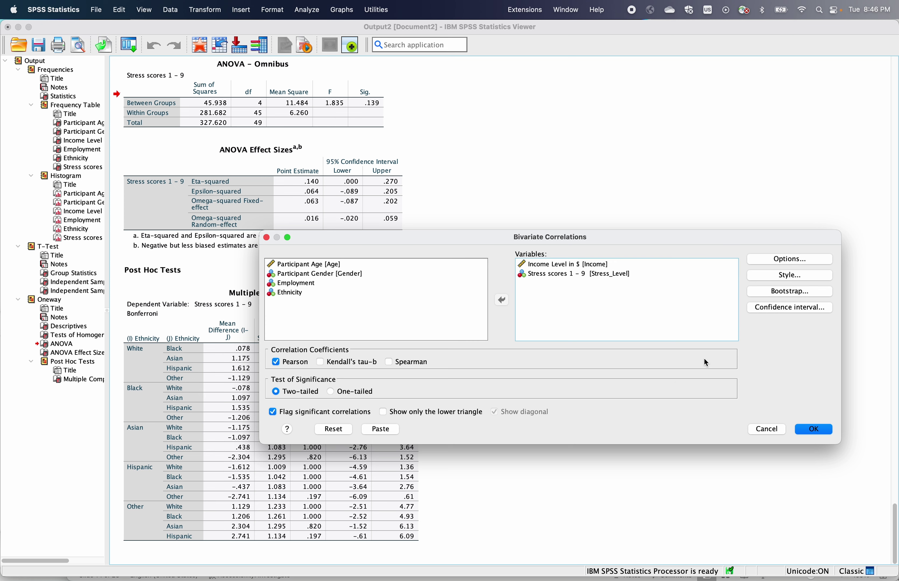
{"action": "left_click", "coordinate": [809, 430]}
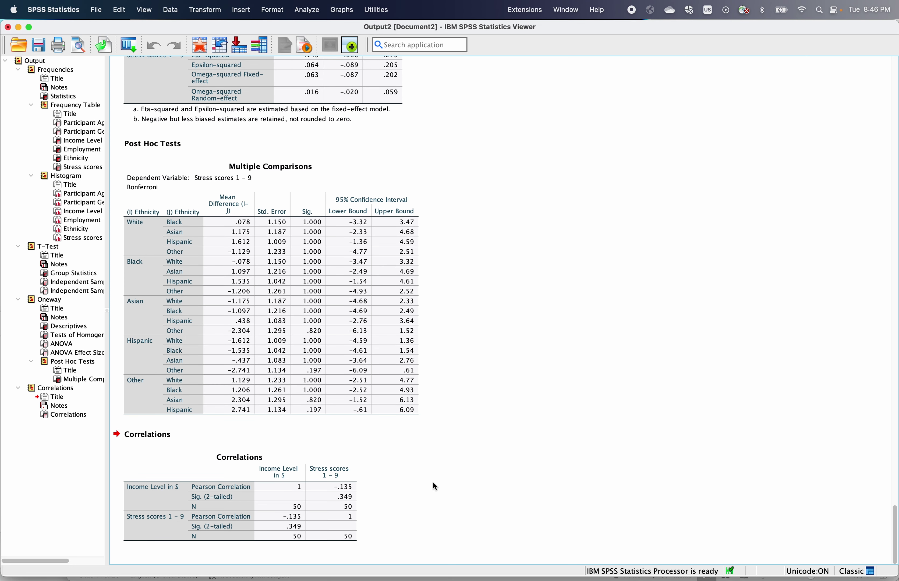
{"action": "left_click", "coordinate": [190, 495]}
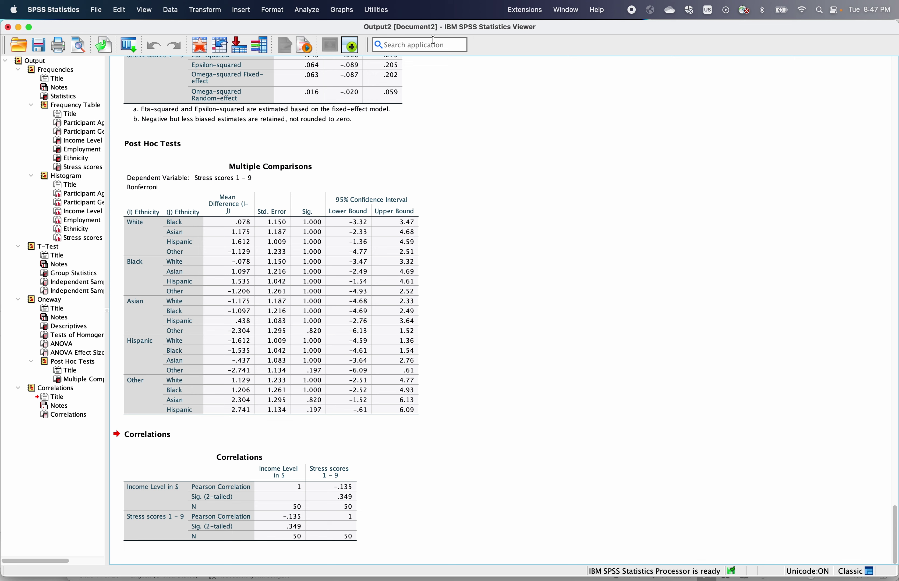
Create a simple scatterplot with Income Level in $ on the X axis and Stress scores 1 – 9 on the Y axis
{"action": "left_click", "coordinate": [334, 14]}
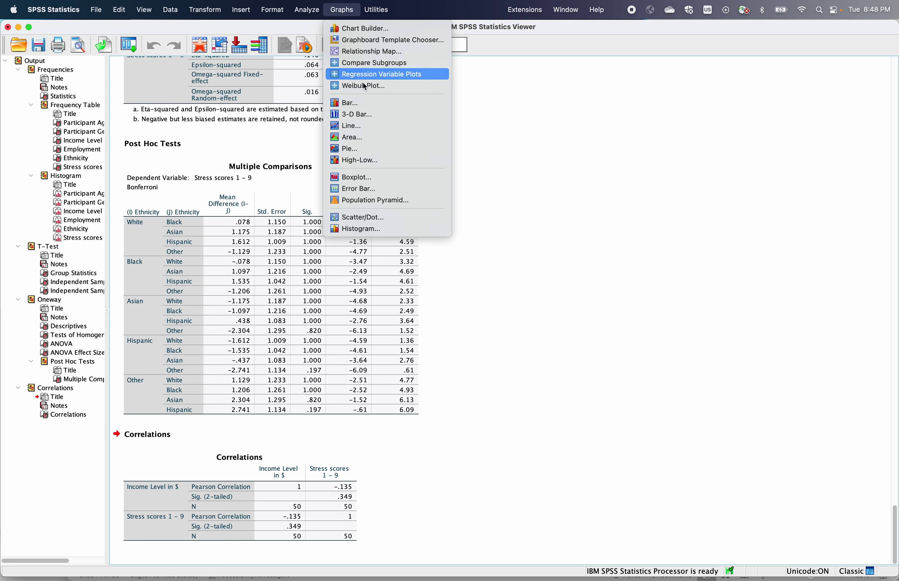
{"action": "left_click", "coordinate": [405, 223]}
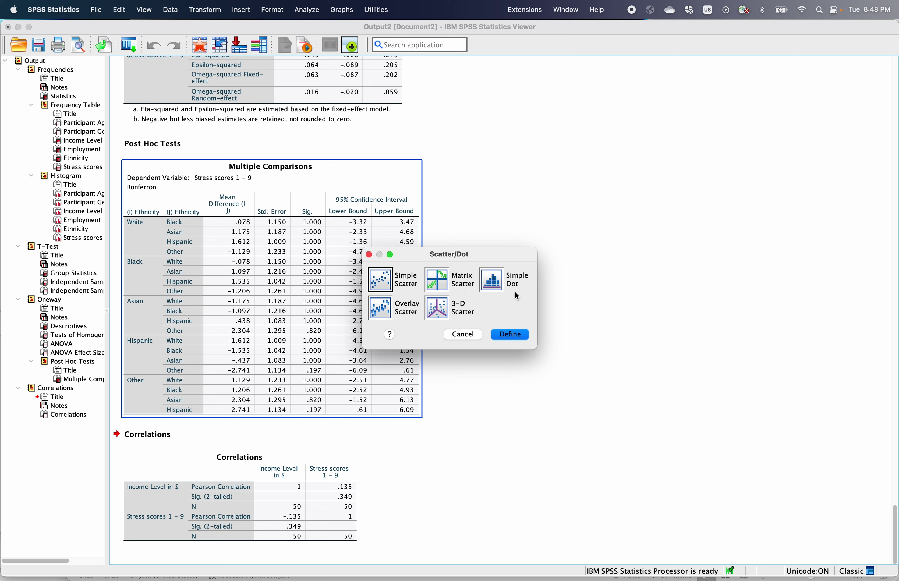
{"action": "left_click", "coordinate": [388, 284]}
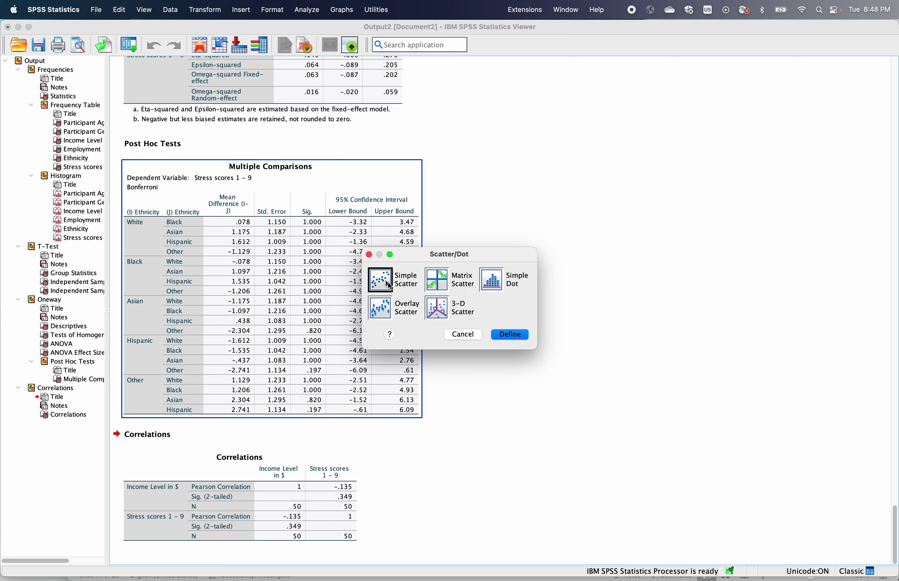
{"action": "left_click", "coordinate": [507, 337]}
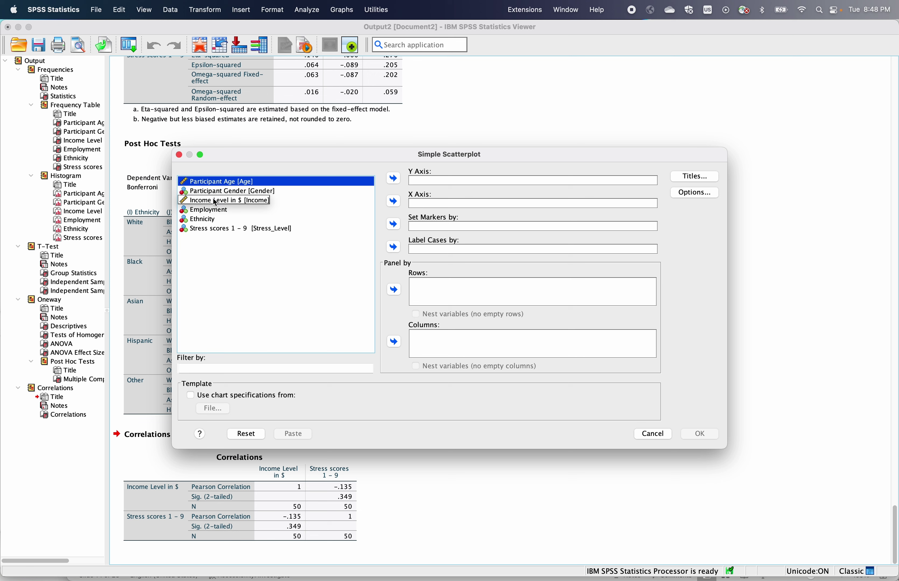
{"action": "left_click", "coordinate": [221, 203]}
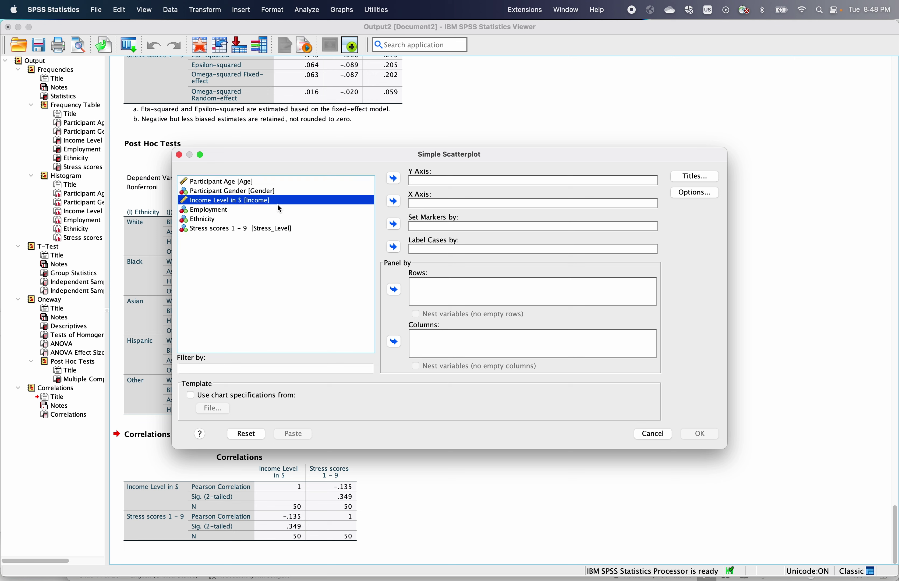
{"action": "left_click", "coordinate": [394, 201]}
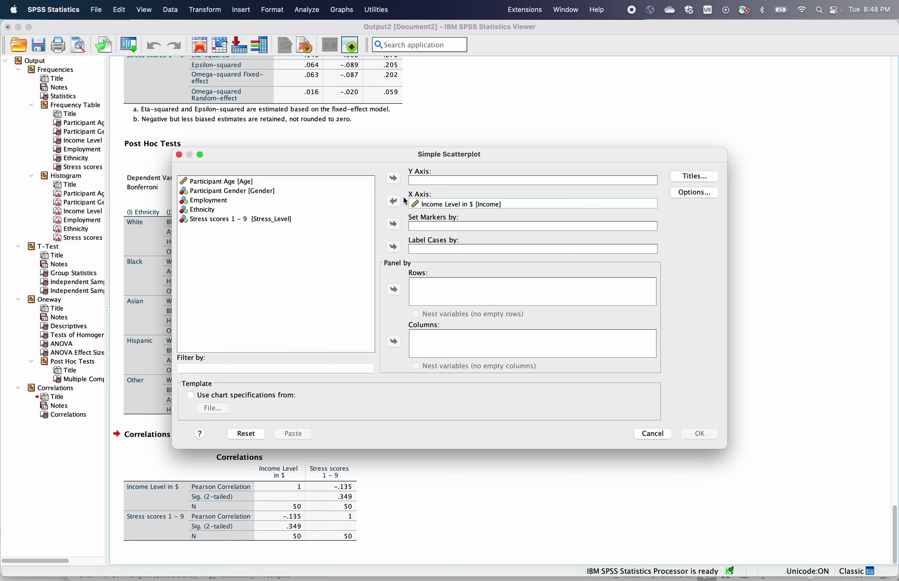
{"action": "left_click", "coordinate": [204, 218]}
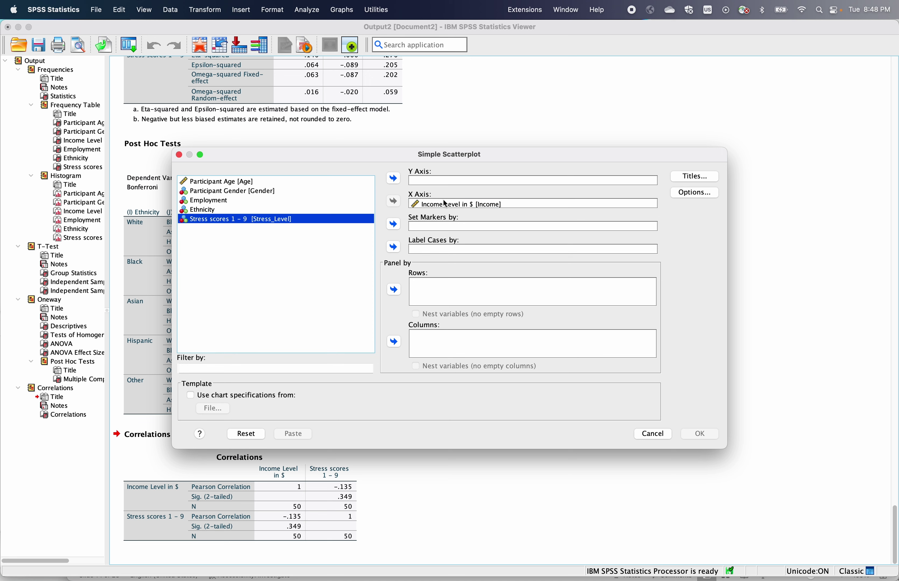
{"action": "left_click", "coordinate": [394, 178]}
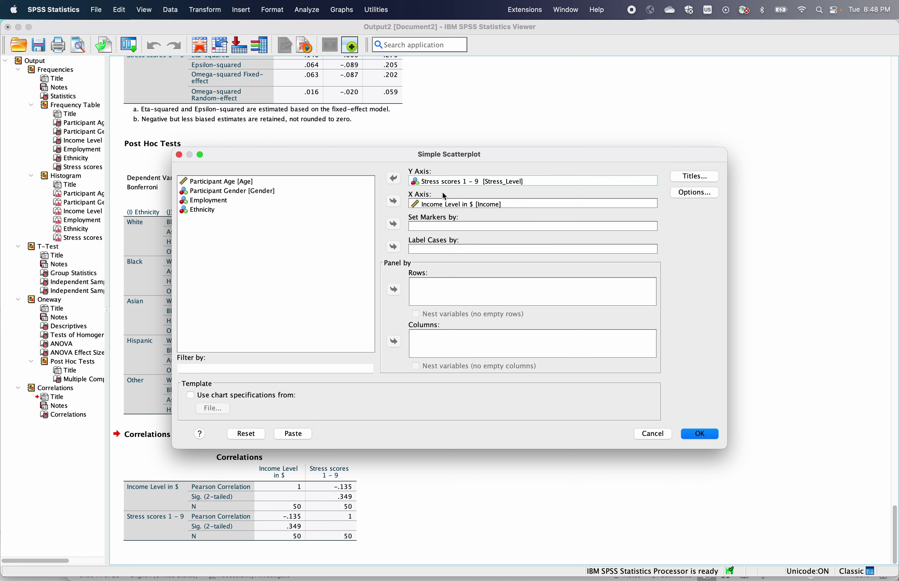
{"action": "left_click", "coordinate": [692, 437]}
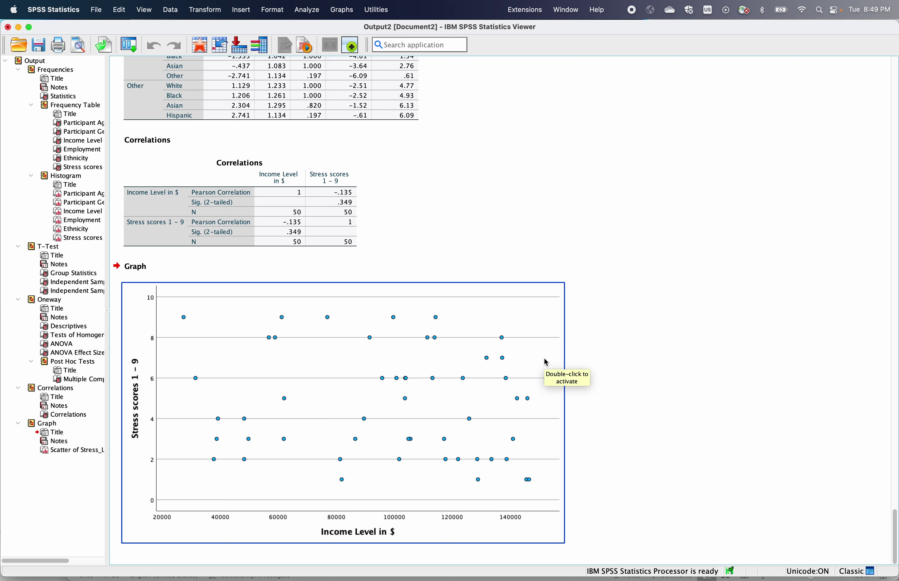
{"action": "left_click", "coordinate": [595, 345]}
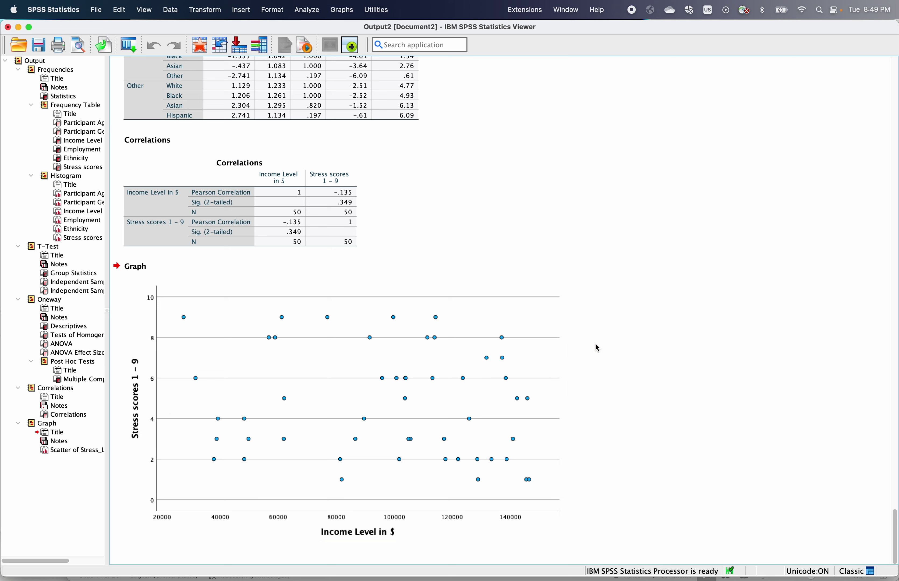